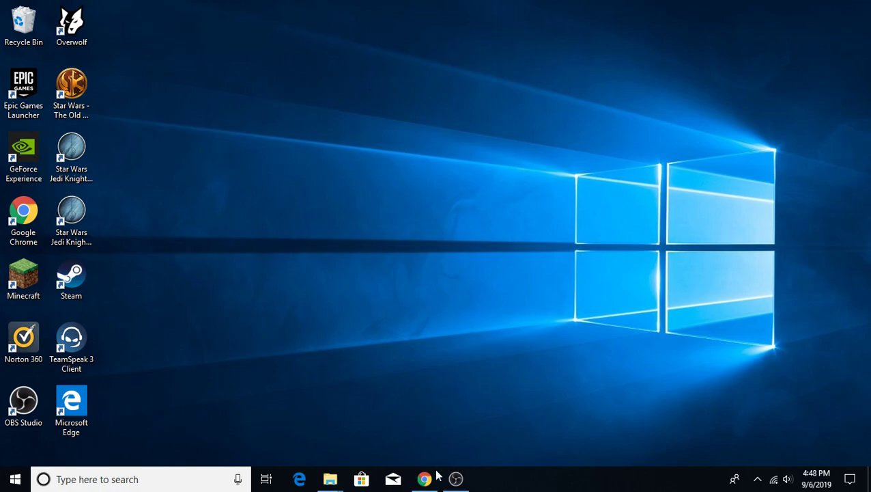
Restore Chrome and switch to the Minecraft Forge tab showing the MC 1.12.2 downloads page.
mouse_move(430, 475)
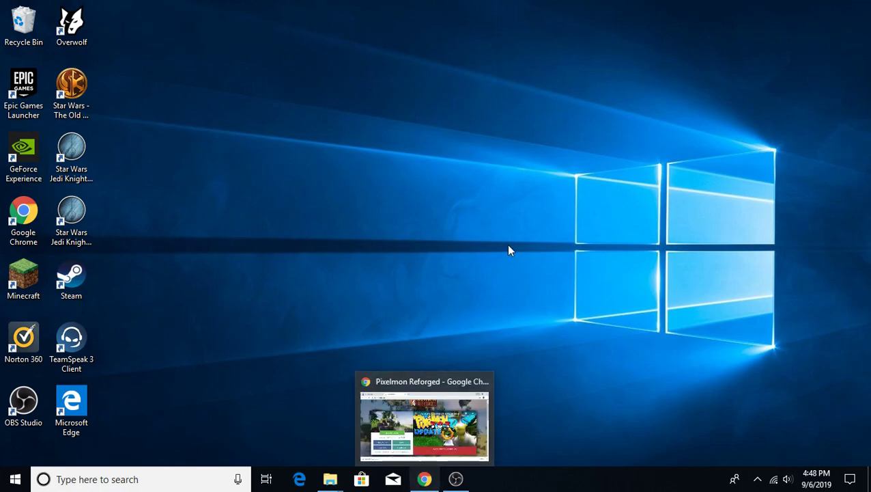
left_click(425, 479)
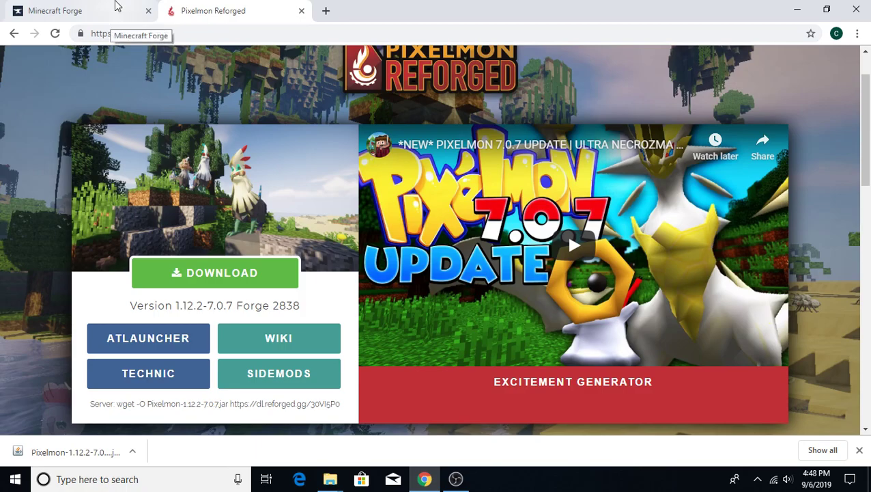
left_click(117, 5)
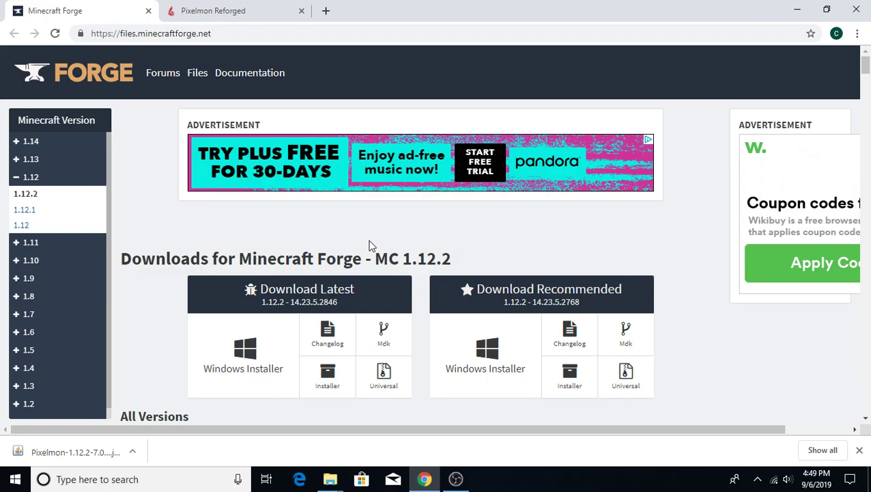
Close the separate mods folder window.
scroll(321, 287, "down", 1)
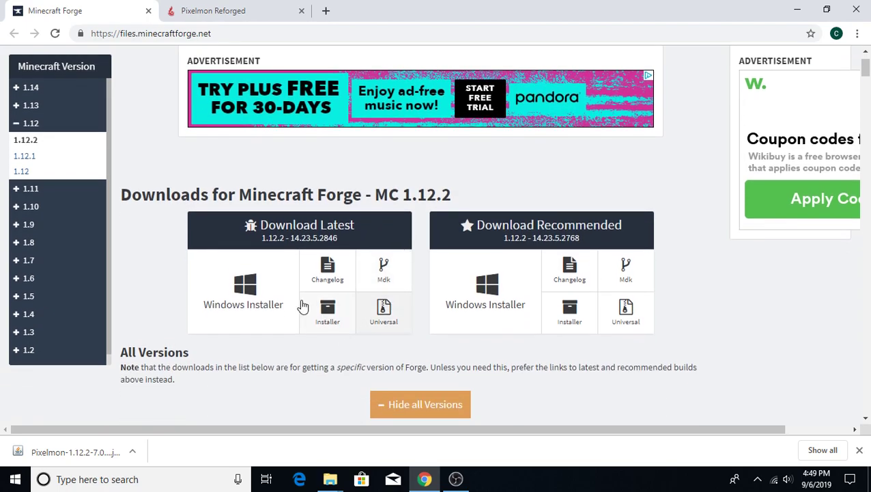
mouse_move(330, 478)
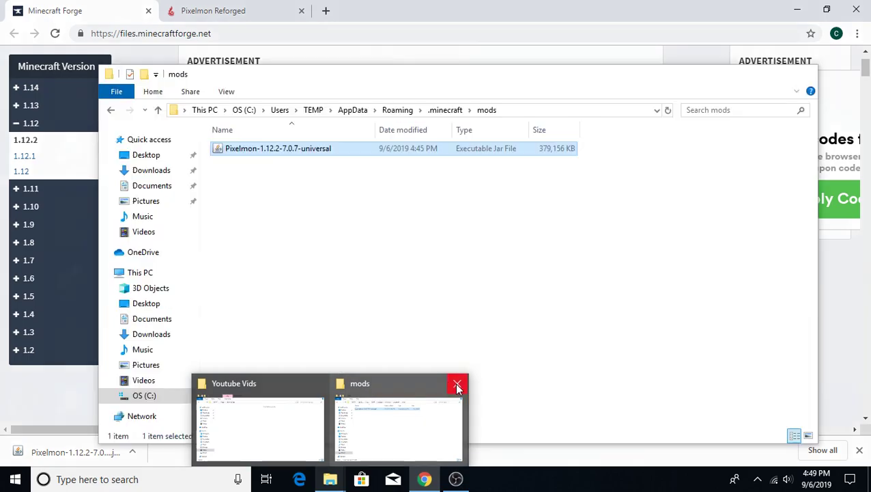
left_click(455, 384)
Collapse and re-expand the All Versions list so builds 14.23.5.2846 and 14.23.5.2845 show.
scroll(368, 281, "up", 1)
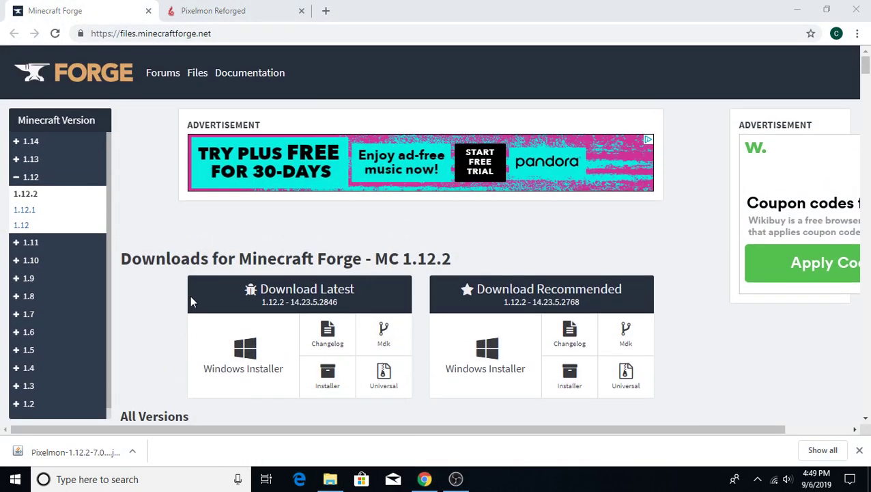
scroll(305, 306, "down", 3)
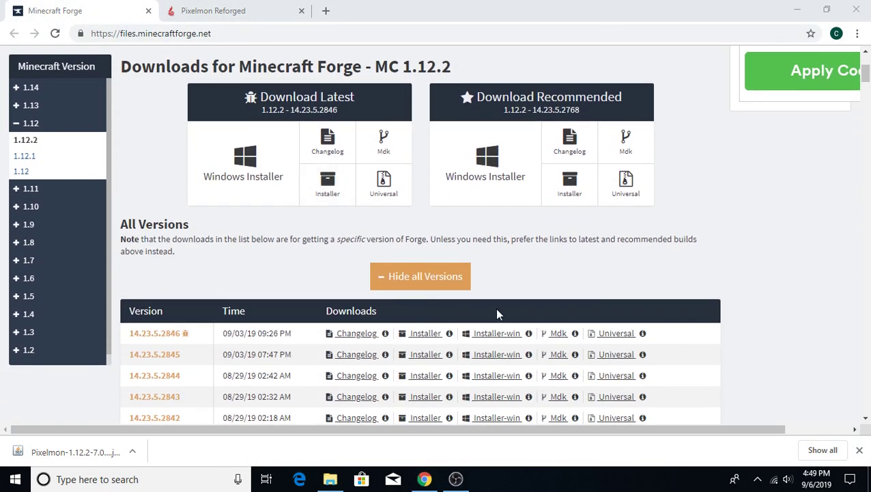
scroll(516, 301, "up", 3)
scroll(341, 308, "down", 3)
scroll(294, 280, "up", 1)
scroll(262, 287, "up", 1)
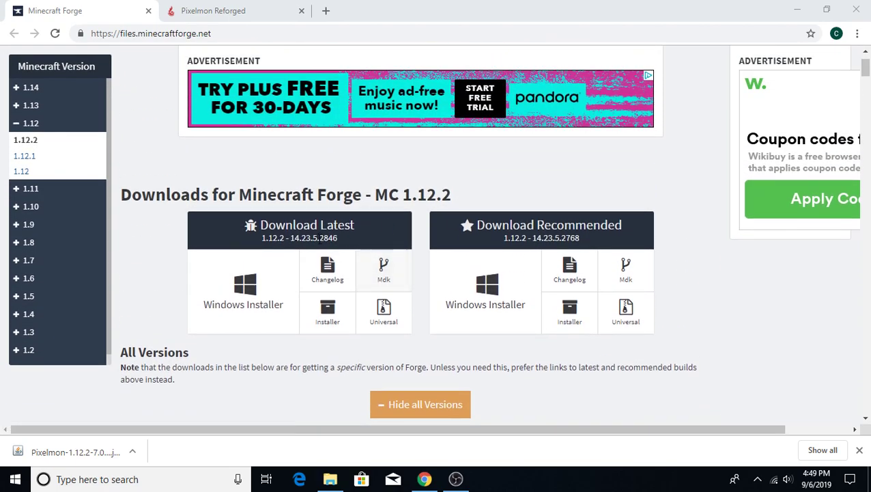
scroll(462, 253, "down", 1)
scroll(460, 253, "down", 4)
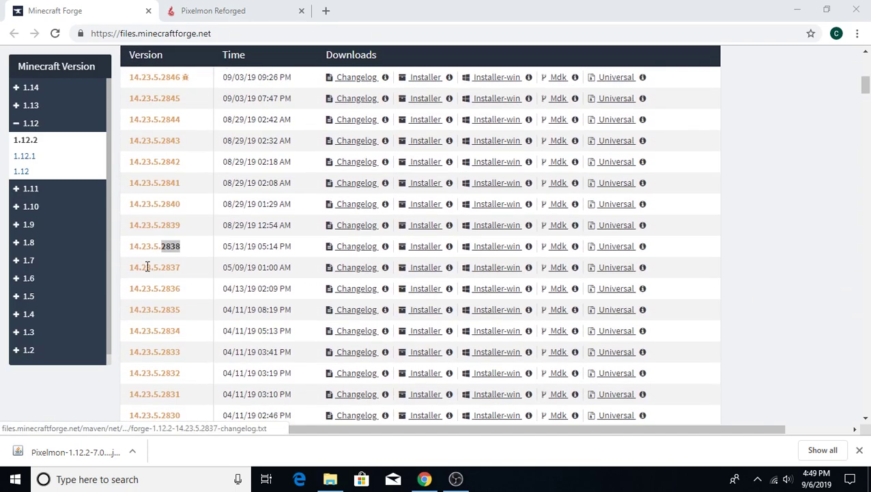
scroll(372, 263, "up", 2)
scroll(372, 263, "up", 3)
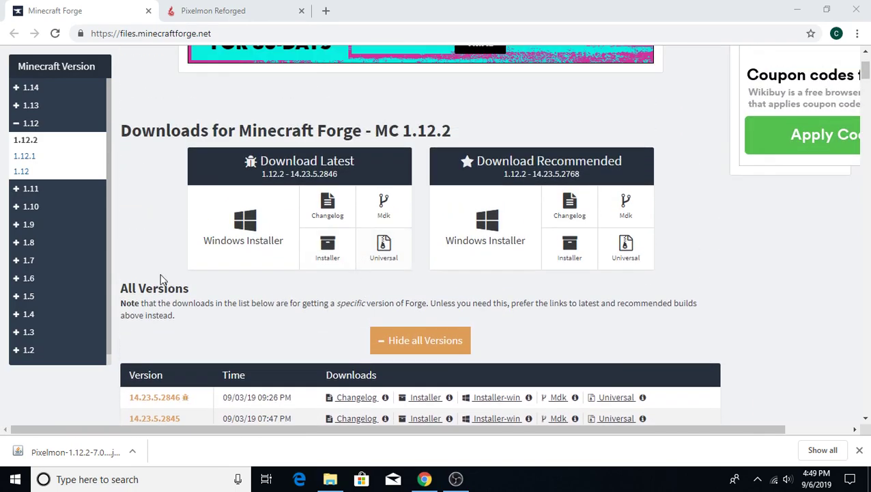
left_click(425, 342)
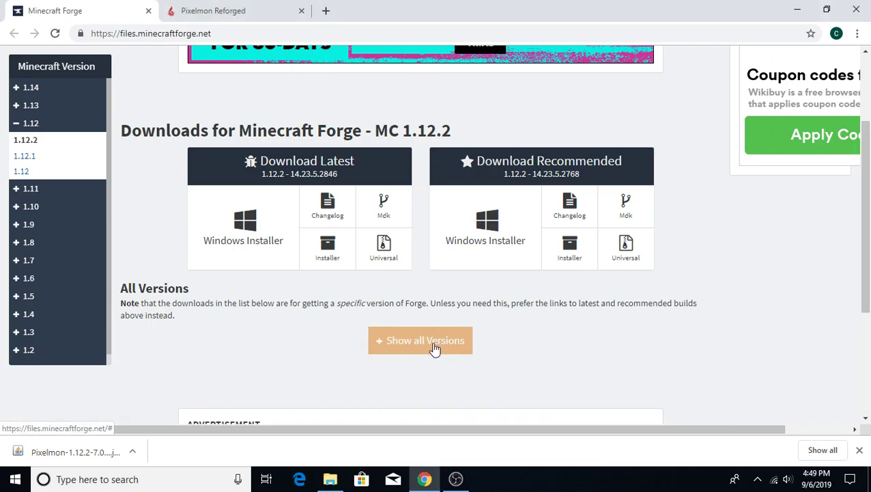
left_click(372, 341)
scroll(355, 304, "up", 1)
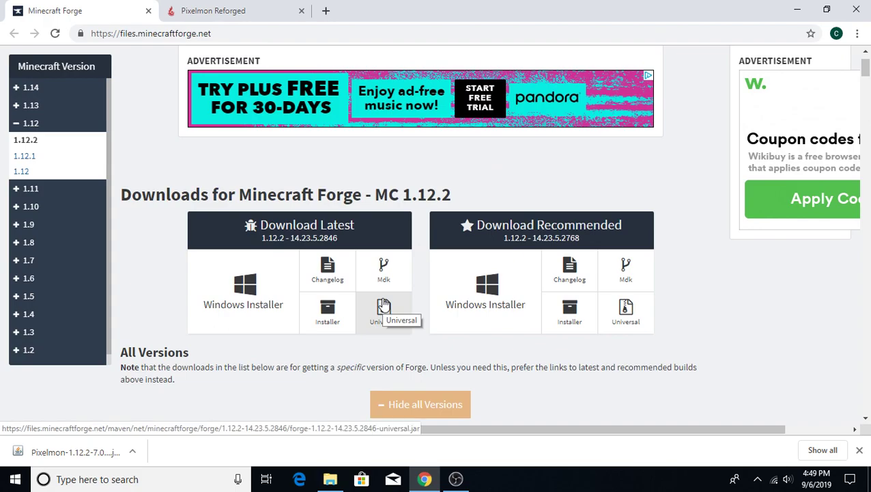
scroll(557, 190, "up", 1)
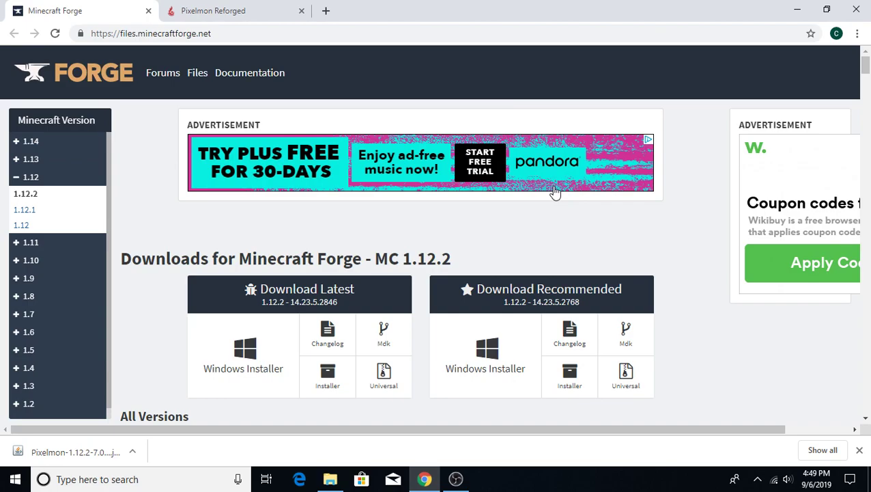
scroll(478, 212, "down", 2)
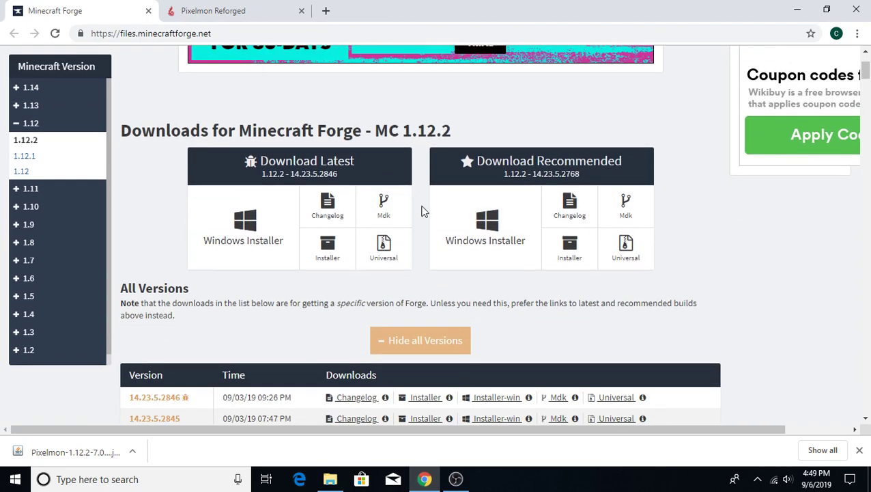
Find build 14.23.5.2838 by searching the page for '2838', then clear the search text.
key("ctrl+f")
scroll(659, 123, "down", 1)
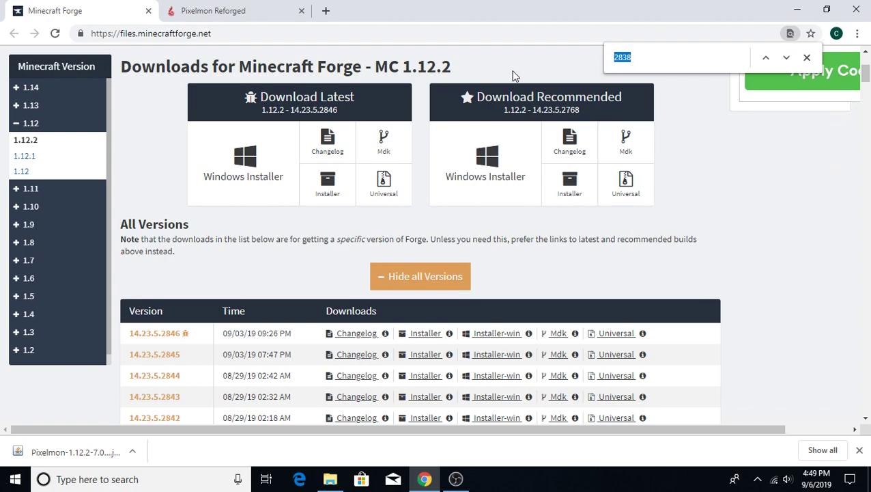
type("2")
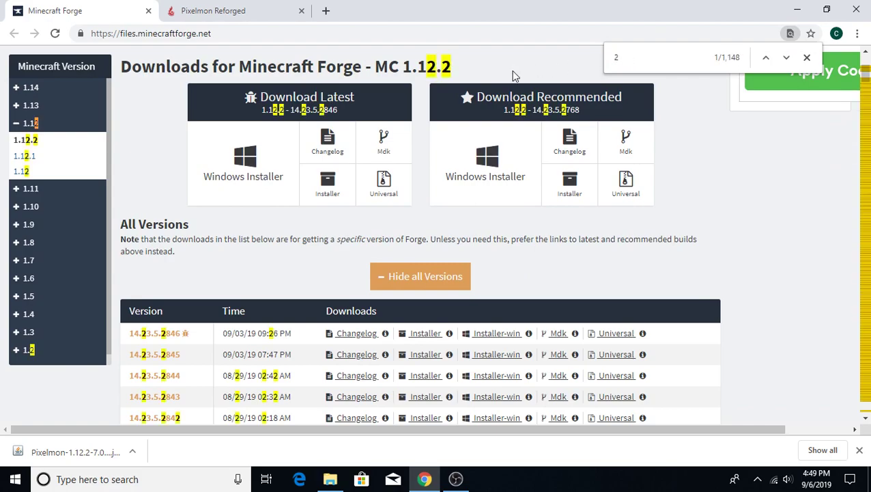
type("838")
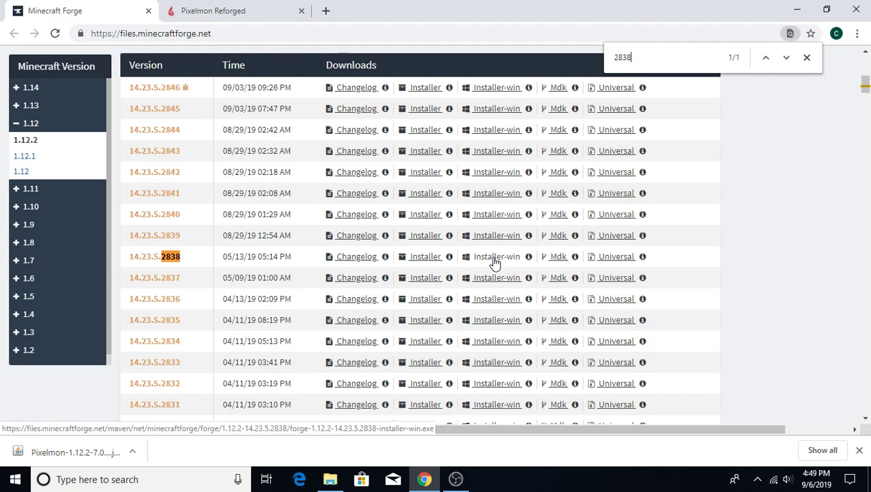
scroll(496, 263, "up", 1)
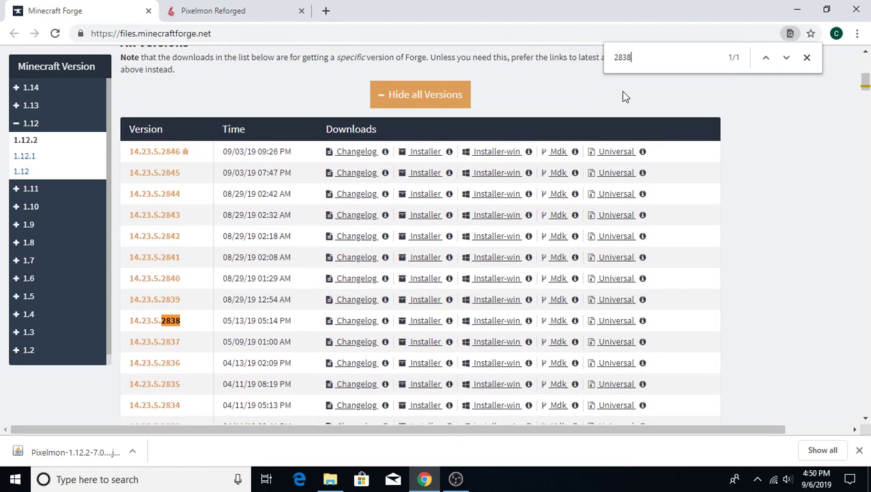
left_click_drag(647, 61, 594, 62)
key("BackSpace")
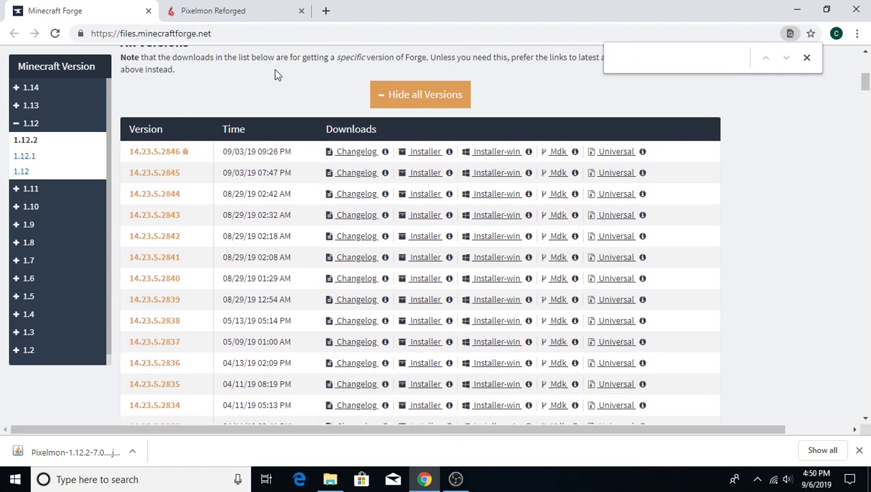
scroll(730, 174, "up", 2)
Return to the Pixelmon Reforged tab and close the AdFoc.us and Pixelmon Reforged tabs.
left_click(244, 8)
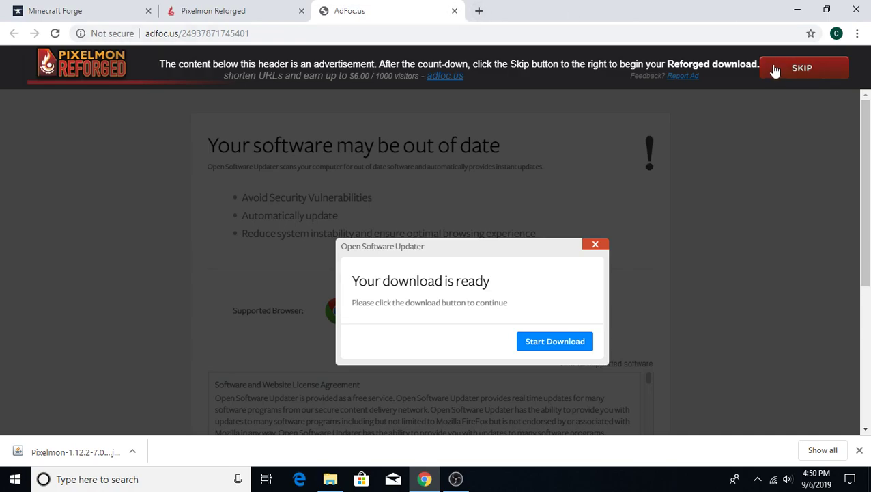
left_click(454, 11)
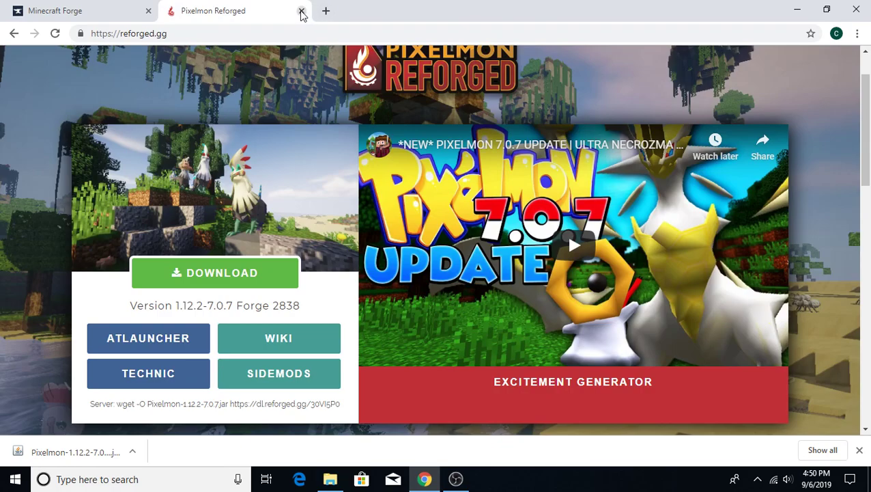
left_click(302, 11)
Close Chrome and run forge-1.12.2-14.23.5.2838-installer from the Downloads folder.
left_click(148, 11)
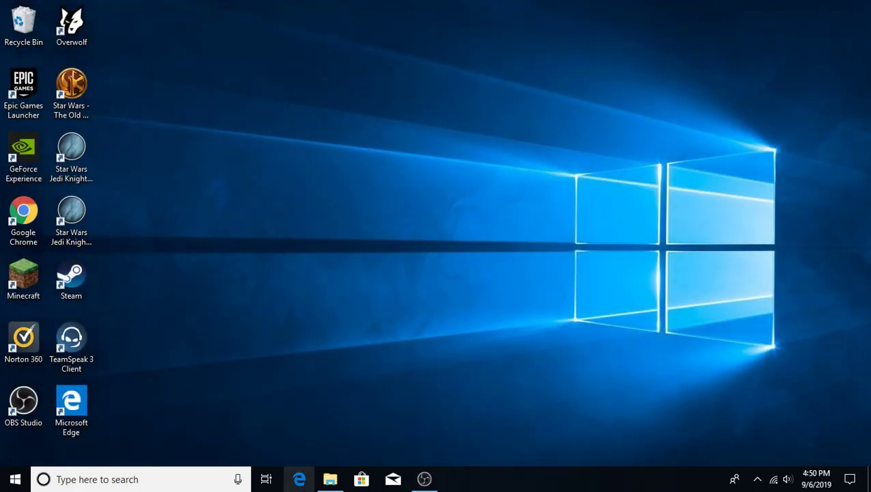
left_click(330, 478)
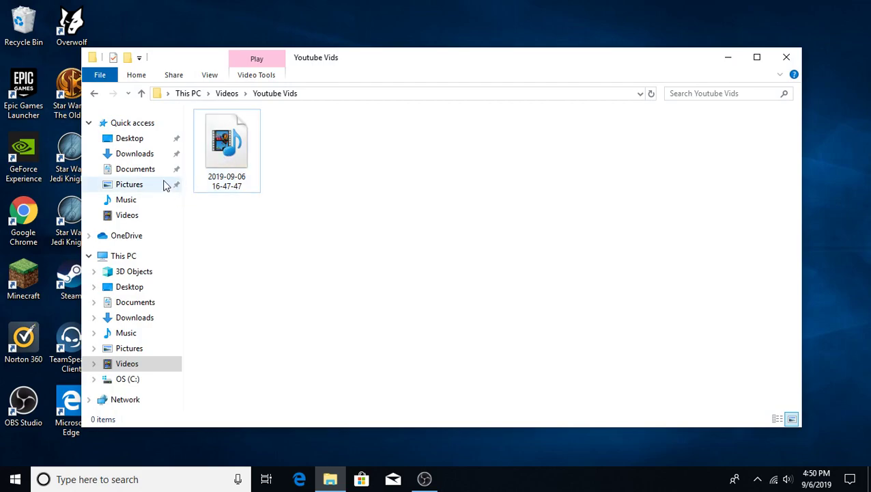
left_click(144, 156)
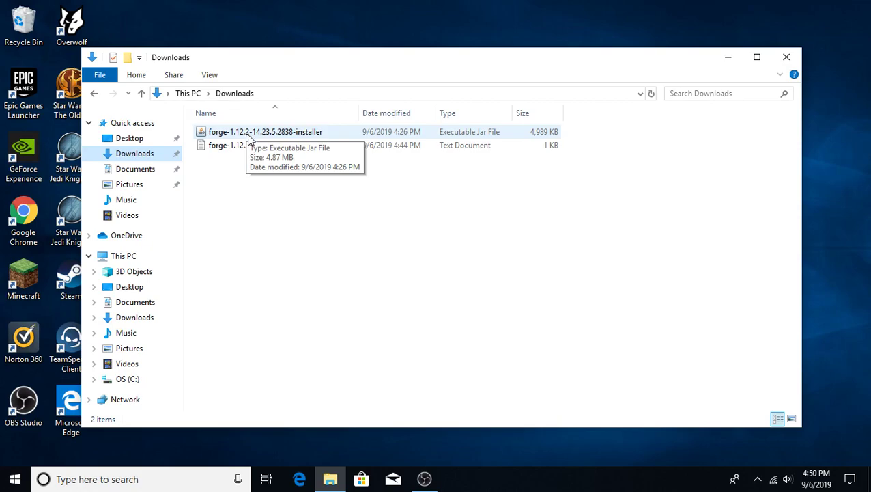
left_click(249, 137)
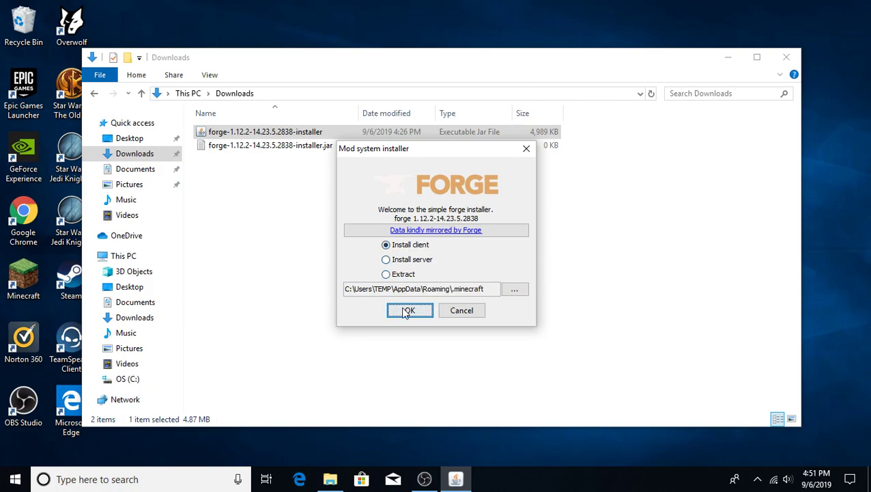
Close the Forge installer without installing and open Windows search.
left_click(527, 150)
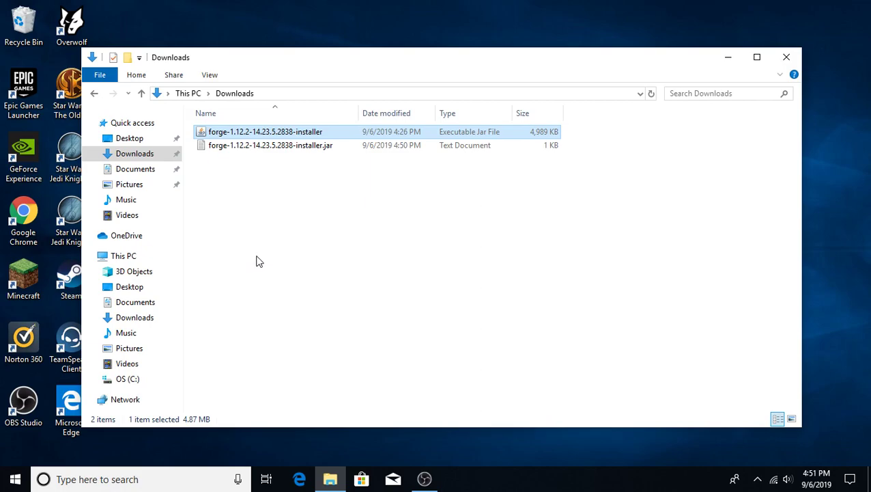
left_click(147, 478)
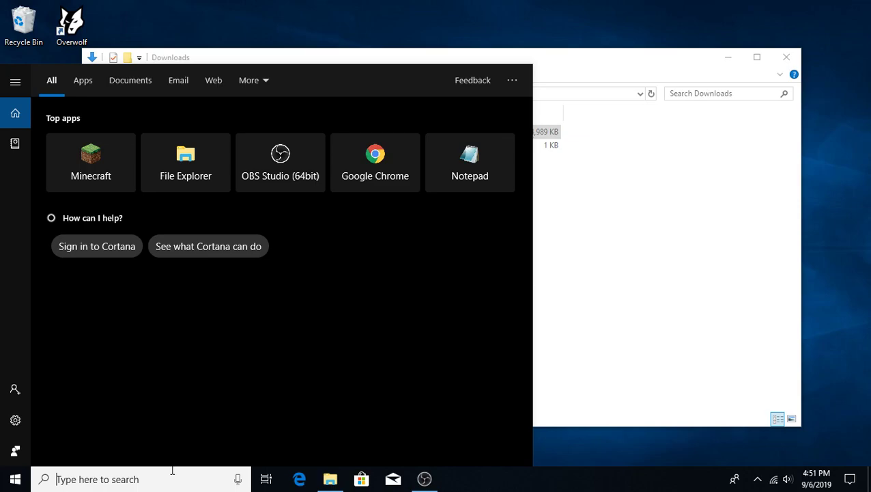
Enter %appdata% in the Windows search box.
type("%appd")
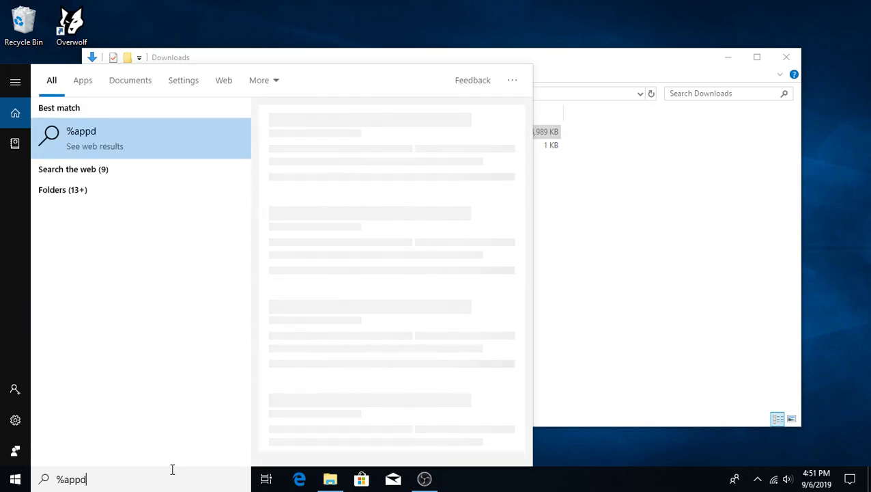
type("ata%")
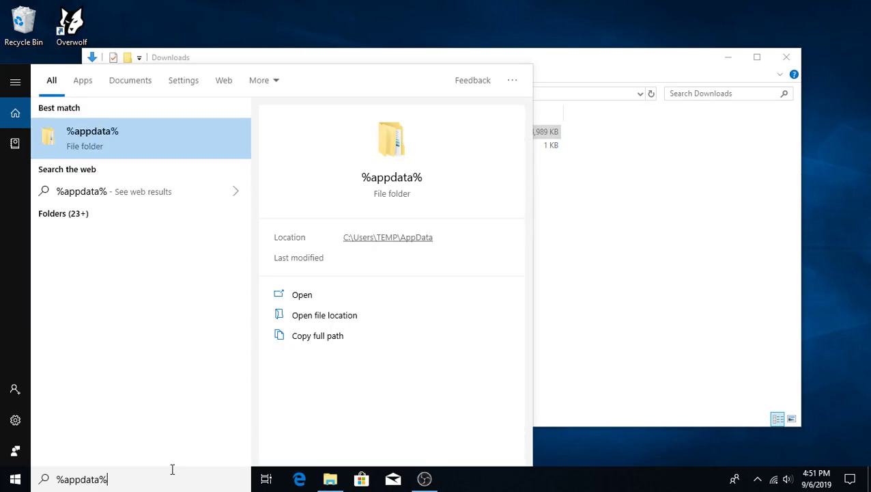
left_click(139, 481)
left_click(131, 479)
Open the %appdata% Roaming folder and then its .minecraft folder.
key("Return")
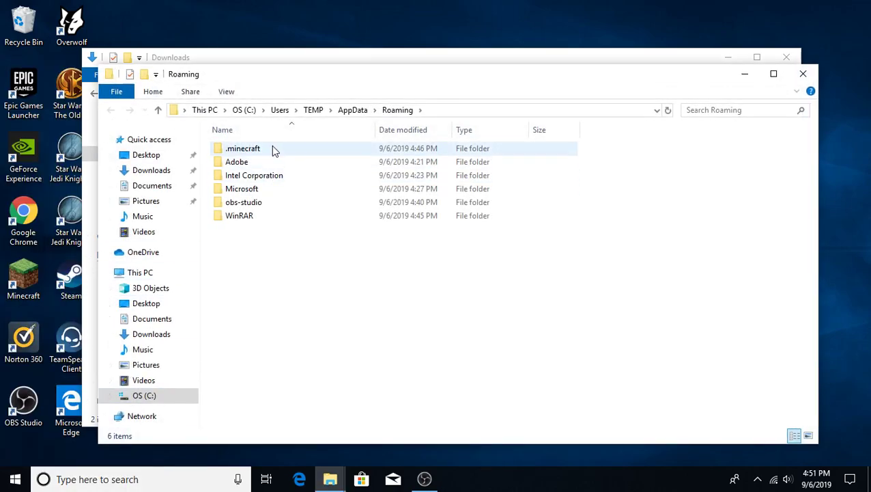
double_click(272, 145)
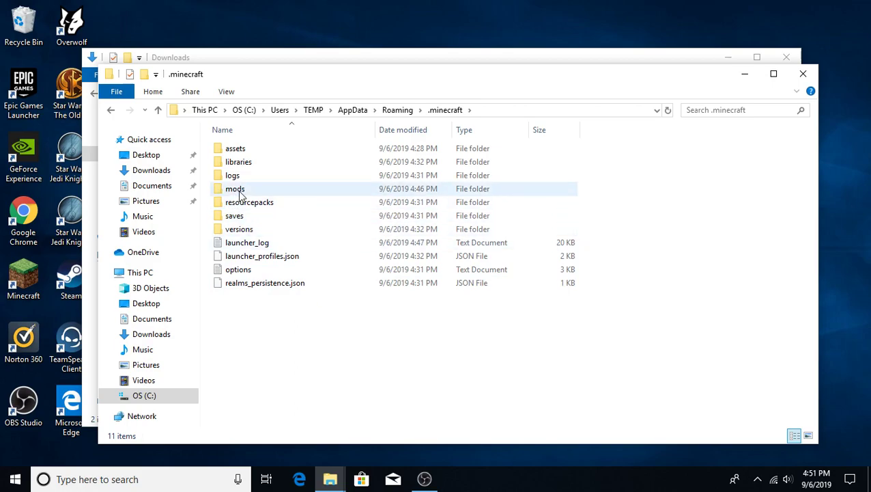
right_click(613, 238)
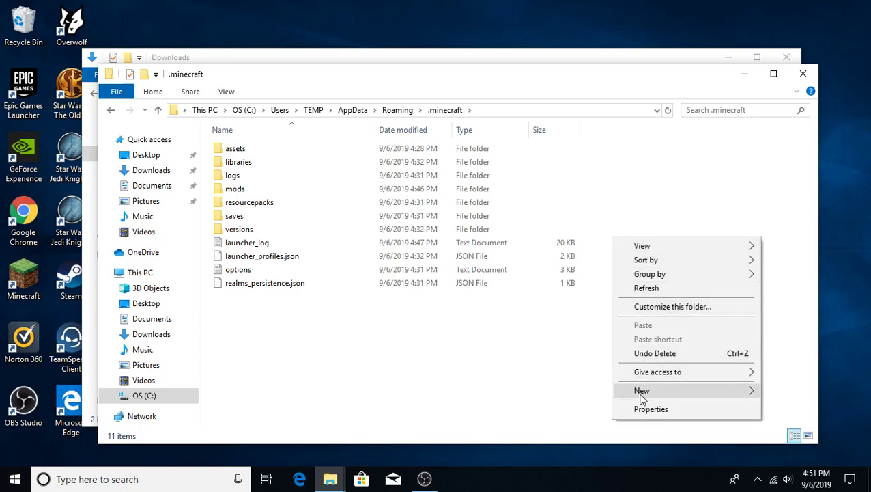
mouse_move(710, 393)
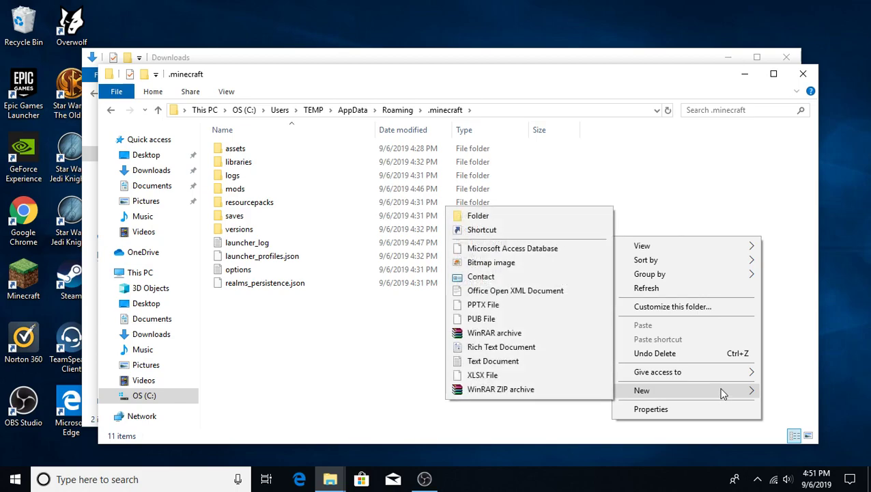
left_click(505, 217)
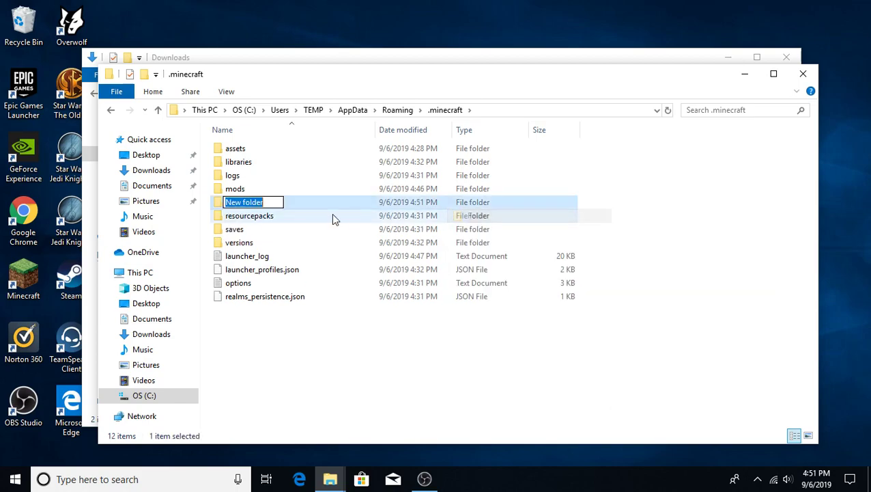
key("BackSpace")
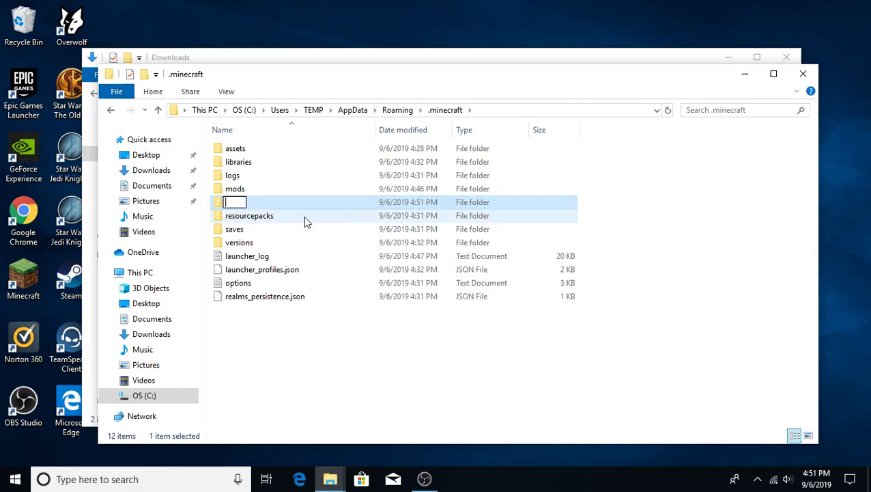
type("mods")
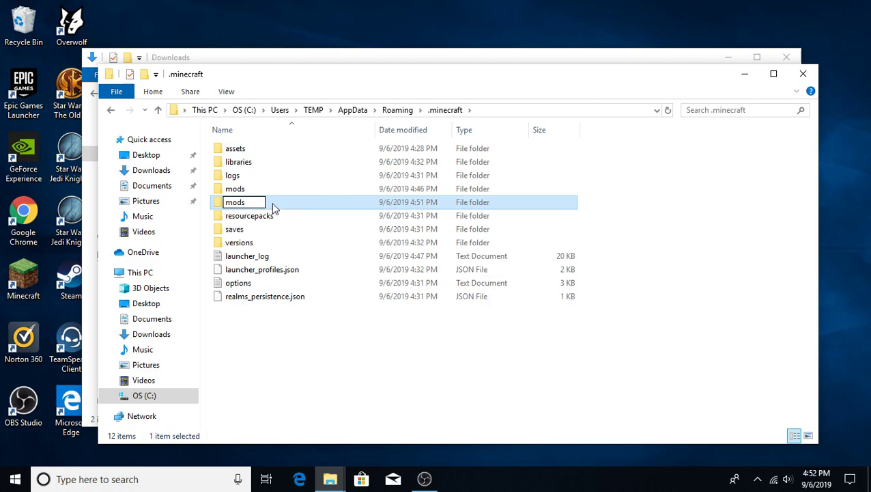
key("BackSpace")
key("BackSpace")
key("BackSpace")
key("Return")
right_click(274, 208)
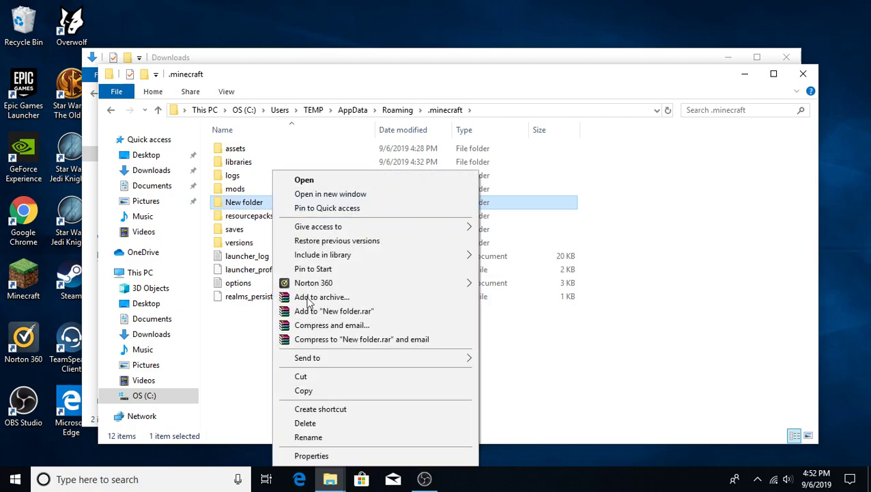
left_click(305, 423)
Open the .minecraft mods folder to confirm the Pixelmon jar is there.
mouse_move(328, 474)
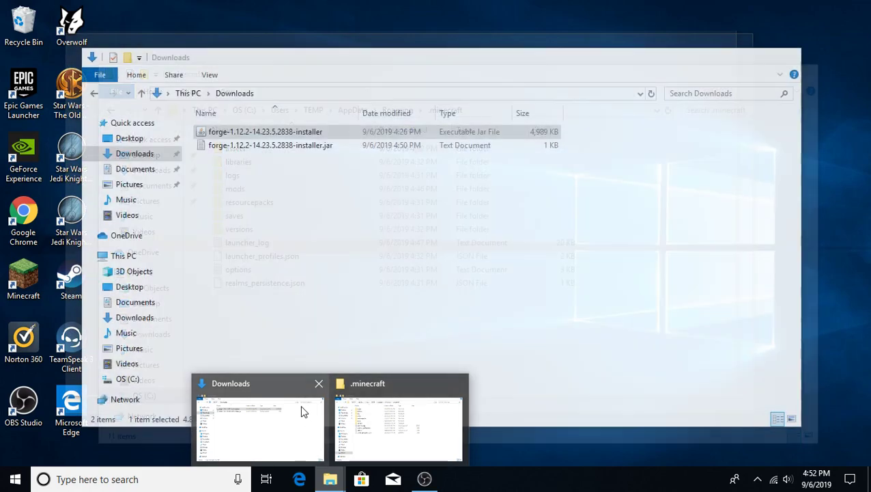
left_click(304, 412)
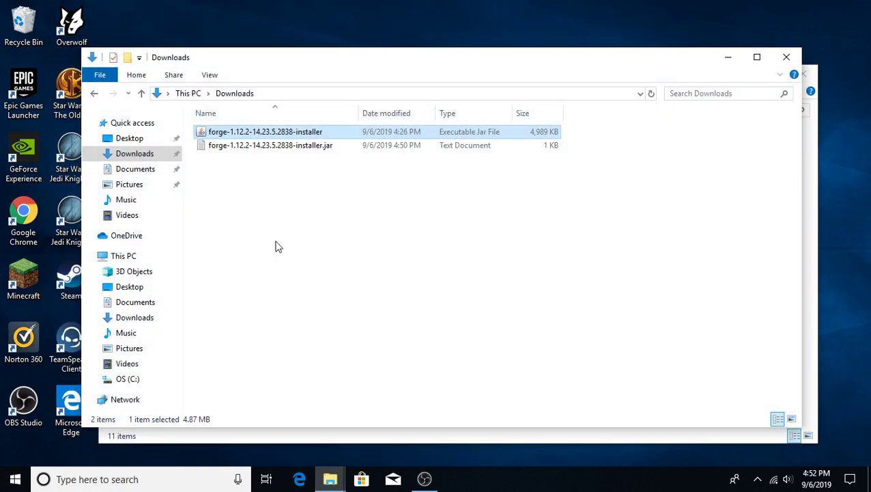
mouse_move(235, 210)
left_mouse_down()
mouse_move(366, 229)
mouse_move(250, 227)
mouse_move(298, 173)
mouse_move(273, 205)
left_mouse_up()
left_click_drag(243, 181, 315, 276)
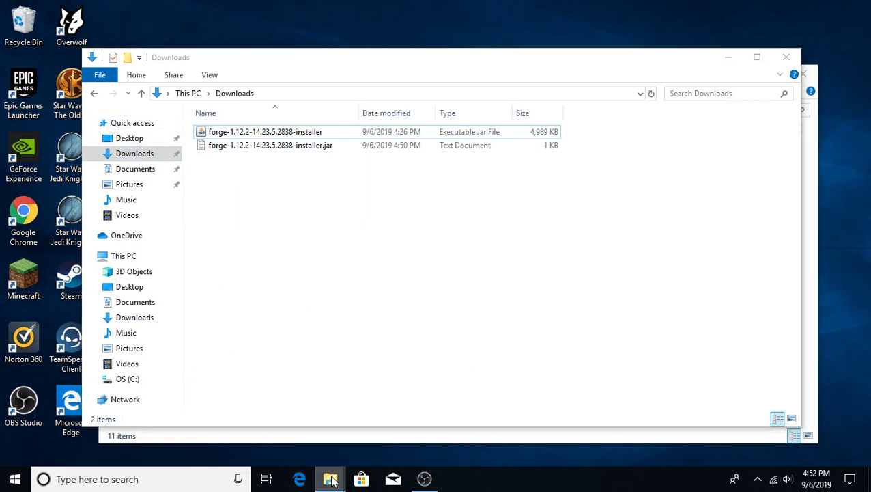
mouse_move(331, 478)
left_click(392, 415)
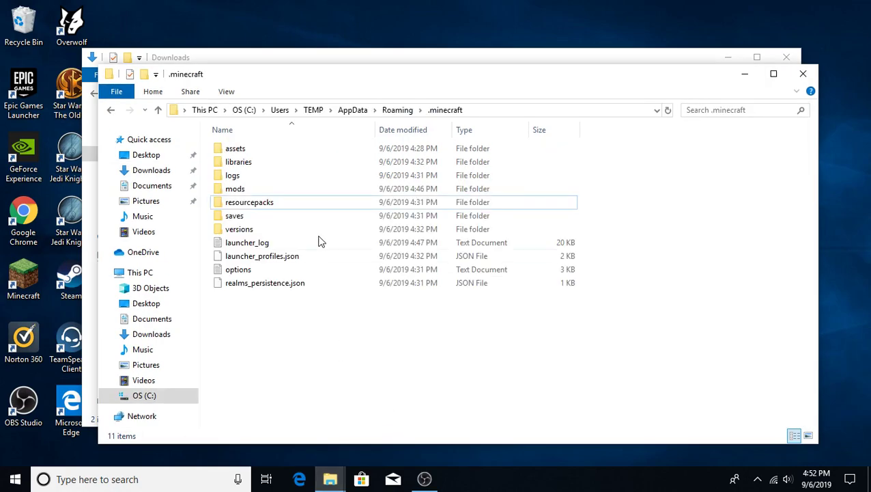
double_click(265, 189)
mouse_move(270, 198)
left_mouse_down()
mouse_move(415, 175)
mouse_move(342, 192)
mouse_move(355, 194)
left_mouse_up()
Minimize both Explorer windows and start the Minecraft Launcher from the desktop.
left_click(746, 74)
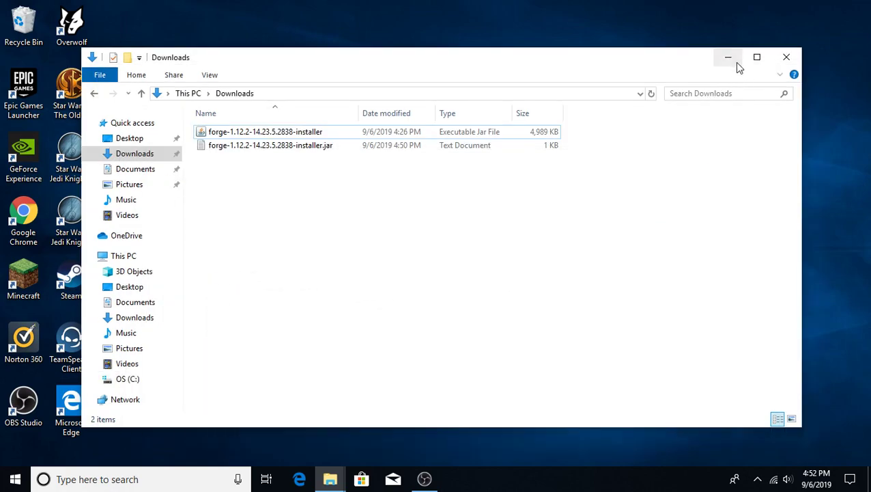
left_click(730, 58)
double_click(19, 268)
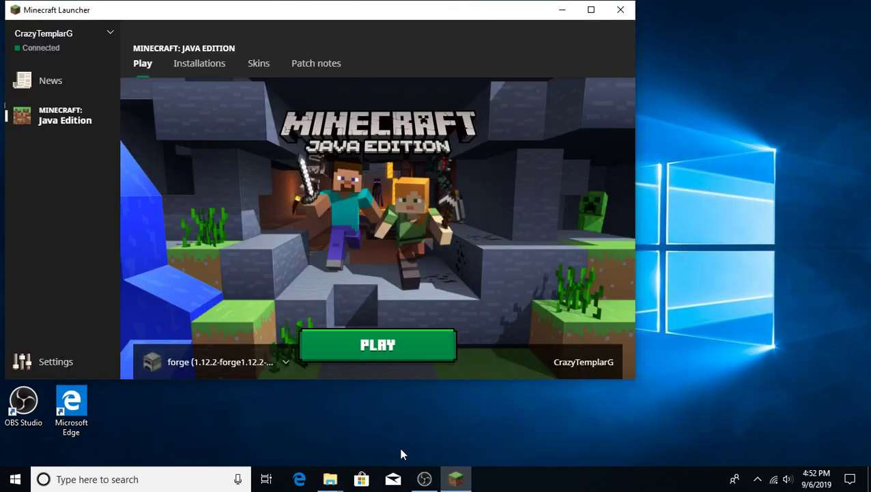
Minimize OBS Studio to get back to the Minecraft Launcher.
mouse_move(426, 484)
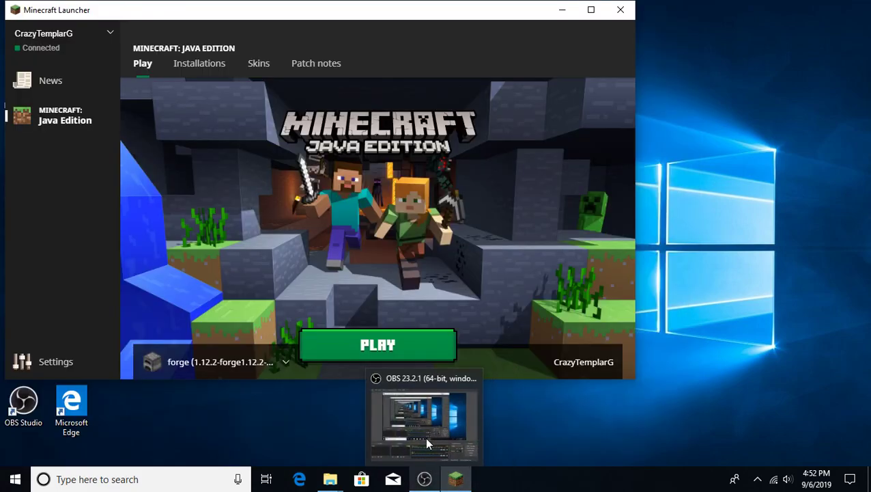
left_click(425, 437)
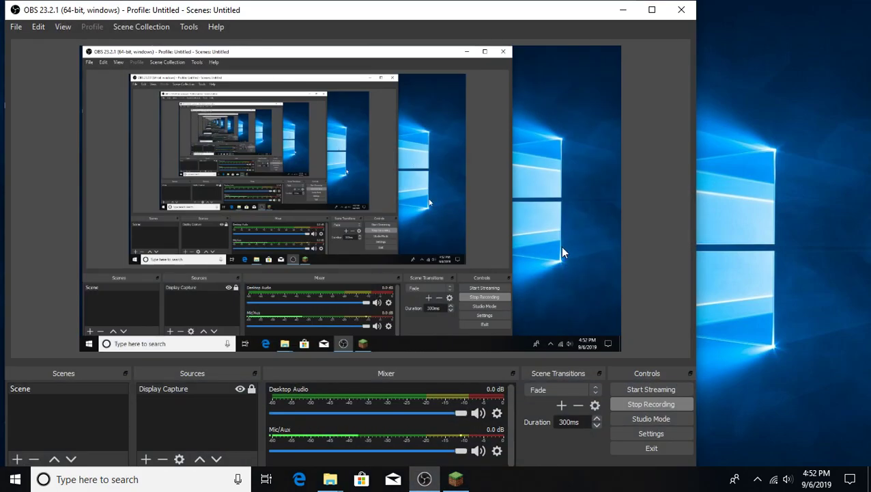
left_click(623, 10)
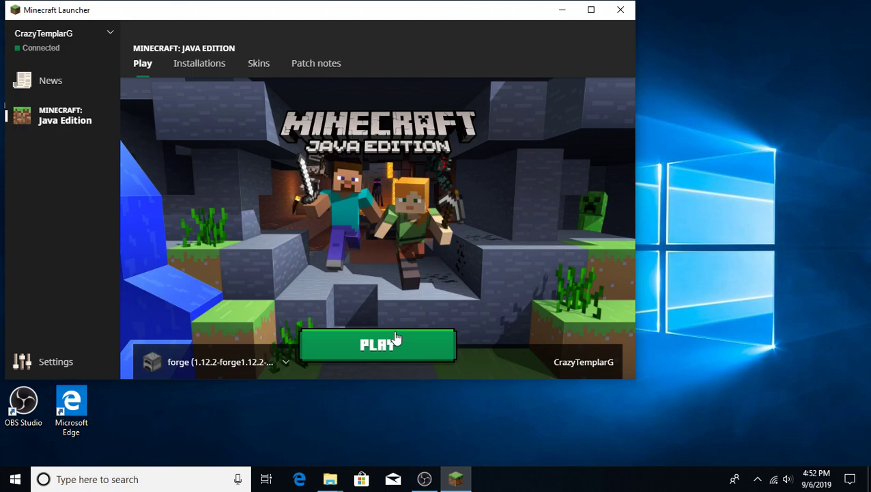
Check the version selector beside PLAY to confirm forge 1.12.2 stays chosen.
left_click(284, 362)
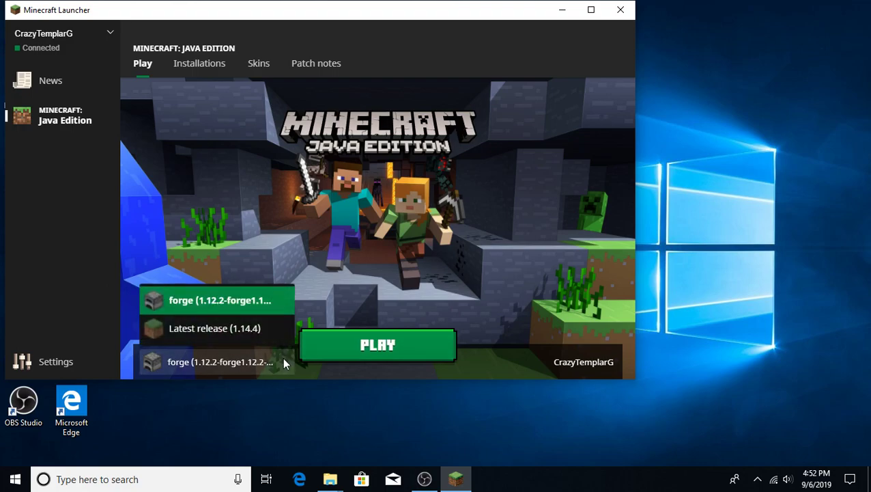
left_click(284, 362)
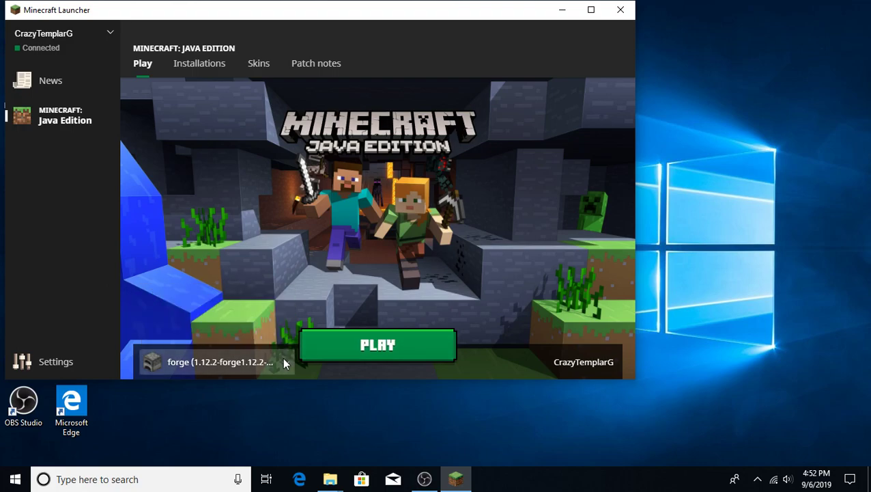
left_click(283, 360)
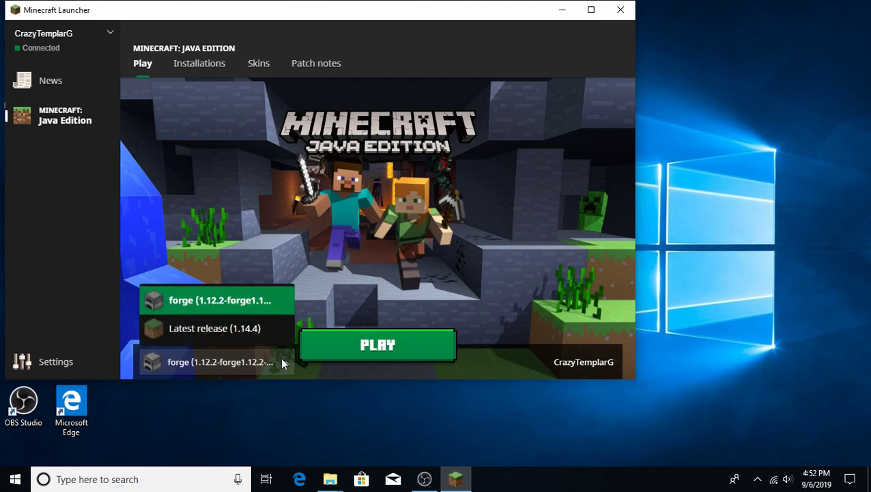
left_click(283, 362)
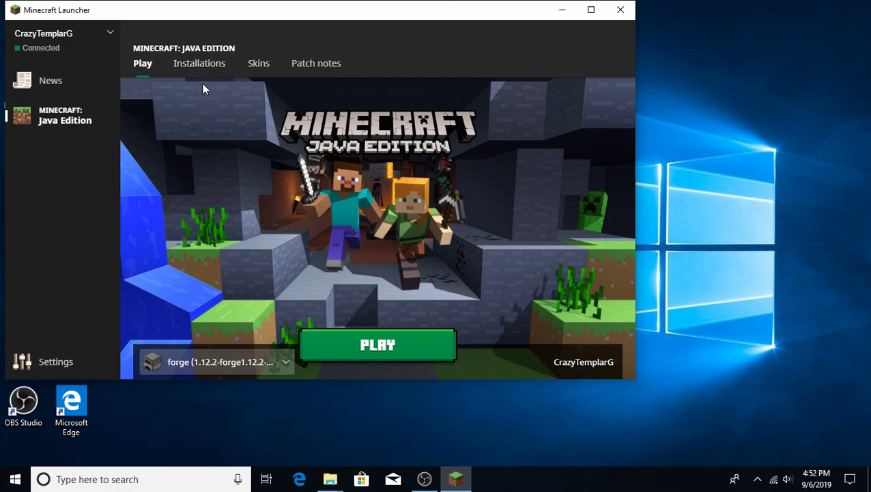
left_click(236, 364)
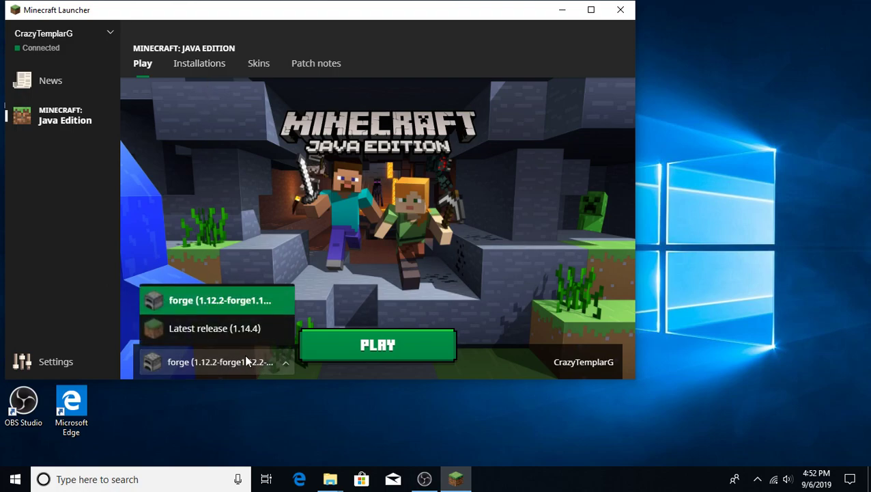
left_click(245, 357)
left_click(200, 72)
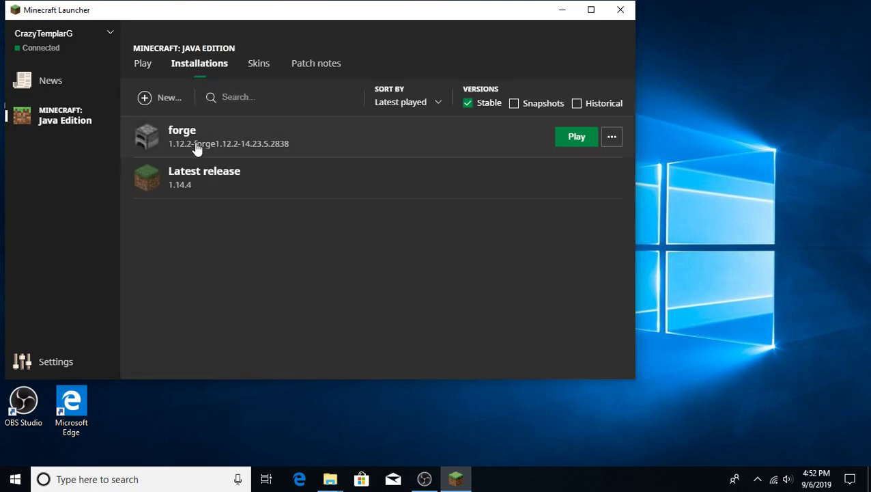
left_click(167, 99)
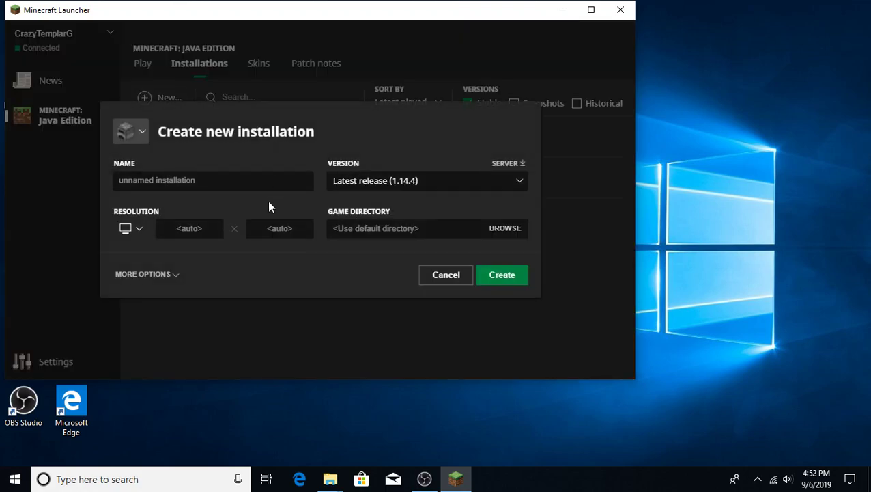
left_click(441, 181)
scroll(393, 168, "down", 7)
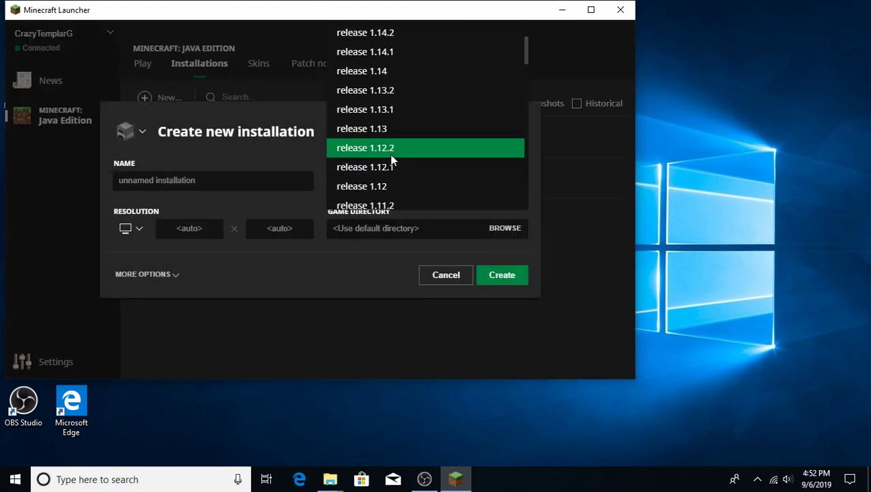
scroll(422, 143, "up", 5)
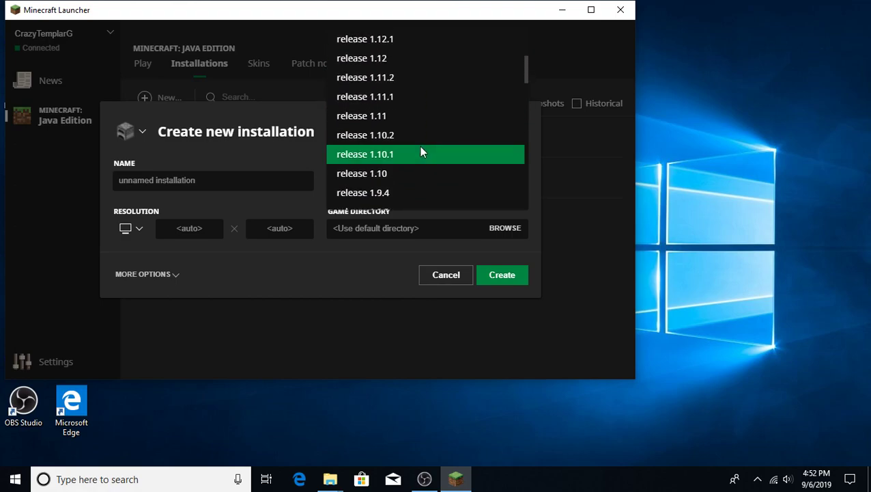
scroll(427, 150, "down", 9)
scroll(431, 156, "down", 7)
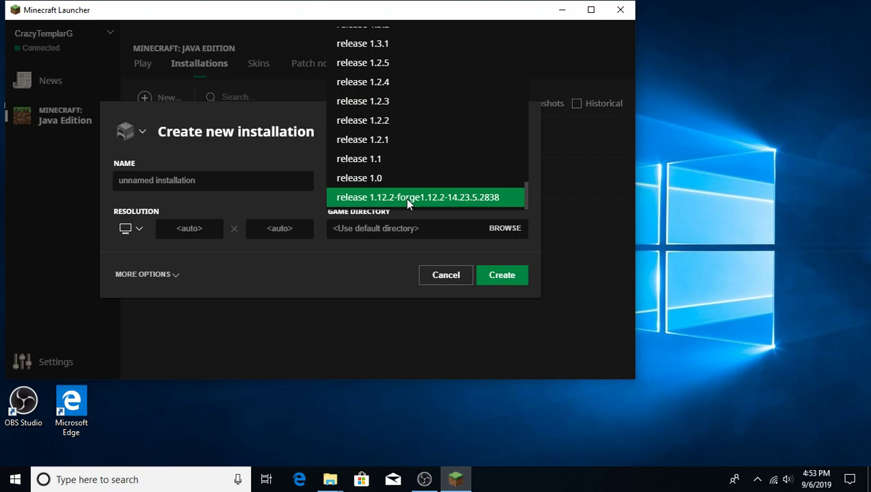
left_click(425, 276)
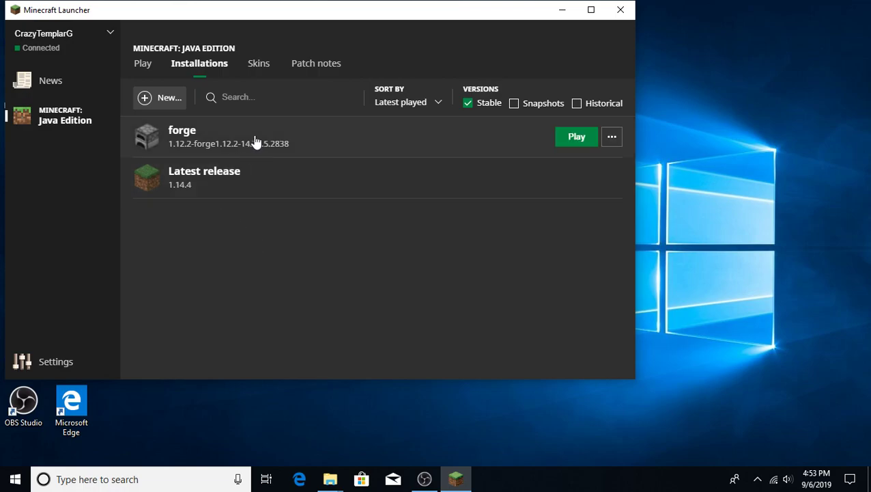
Minimize the Minecraft Launcher so the Windows desktop with its shortcuts is showing.
left_click(562, 14)
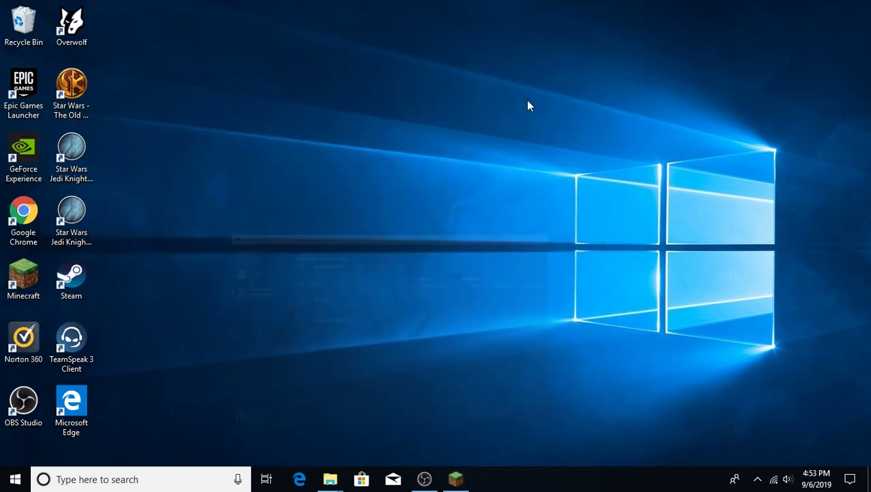